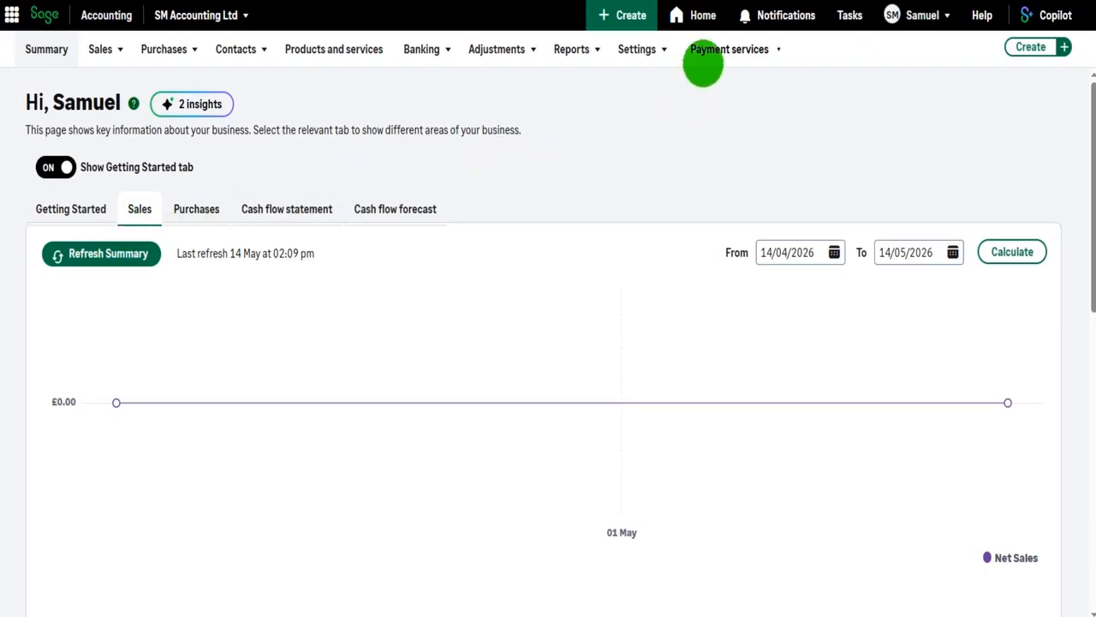
Open the automatic payment reminders page from the business settings
left_click(703, 60)
left_click(663, 51)
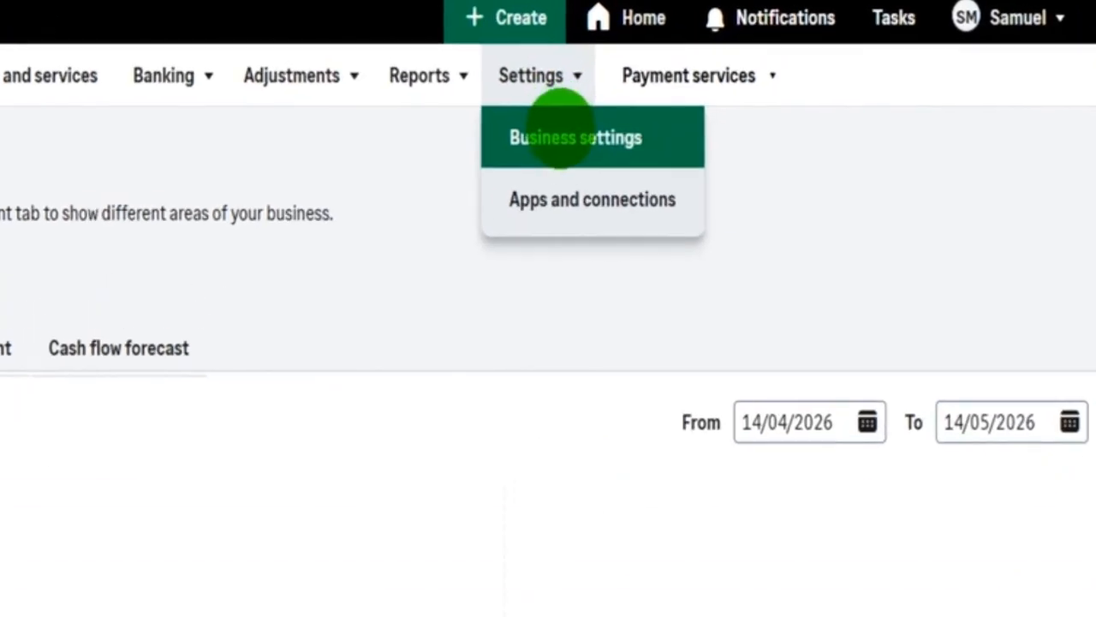
left_click(514, 134)
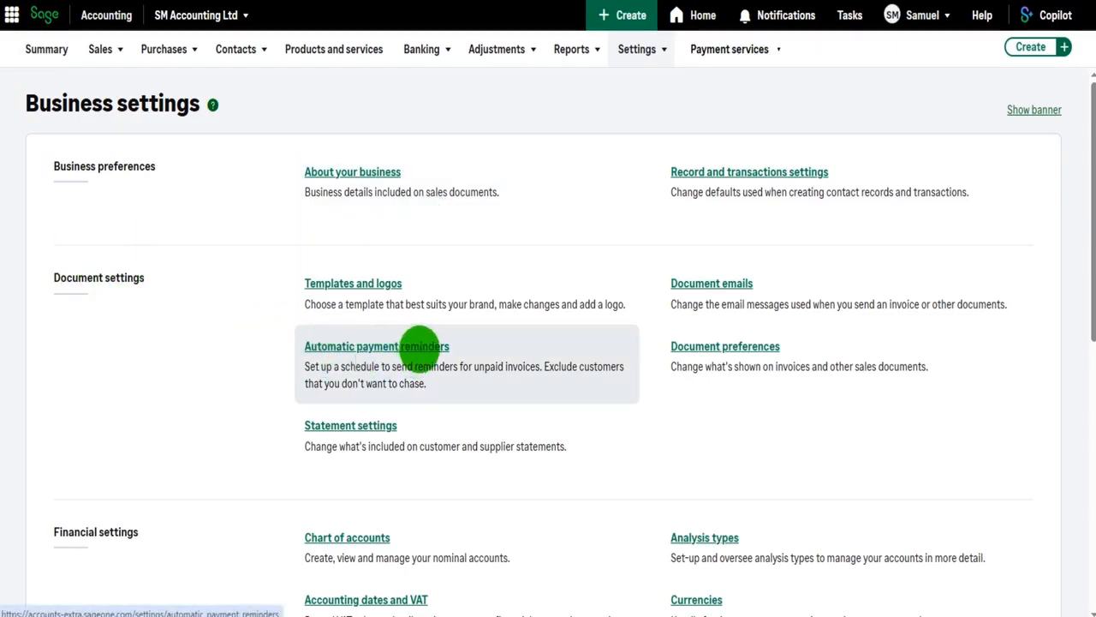
left_click(418, 346)
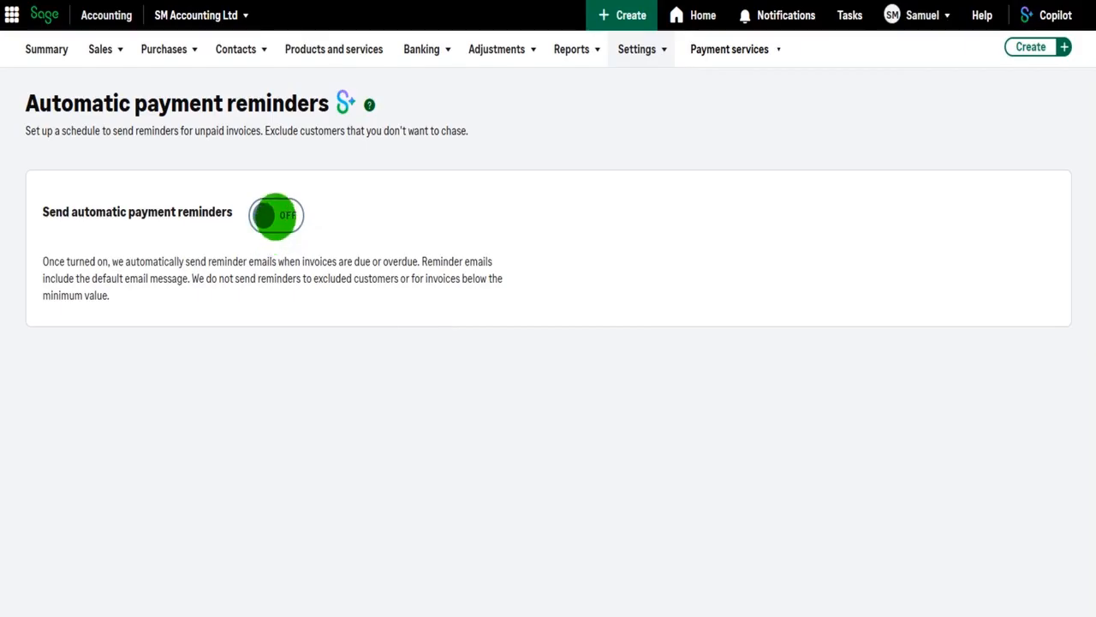
Turn on sending automatic payment reminders
left_click(275, 215)
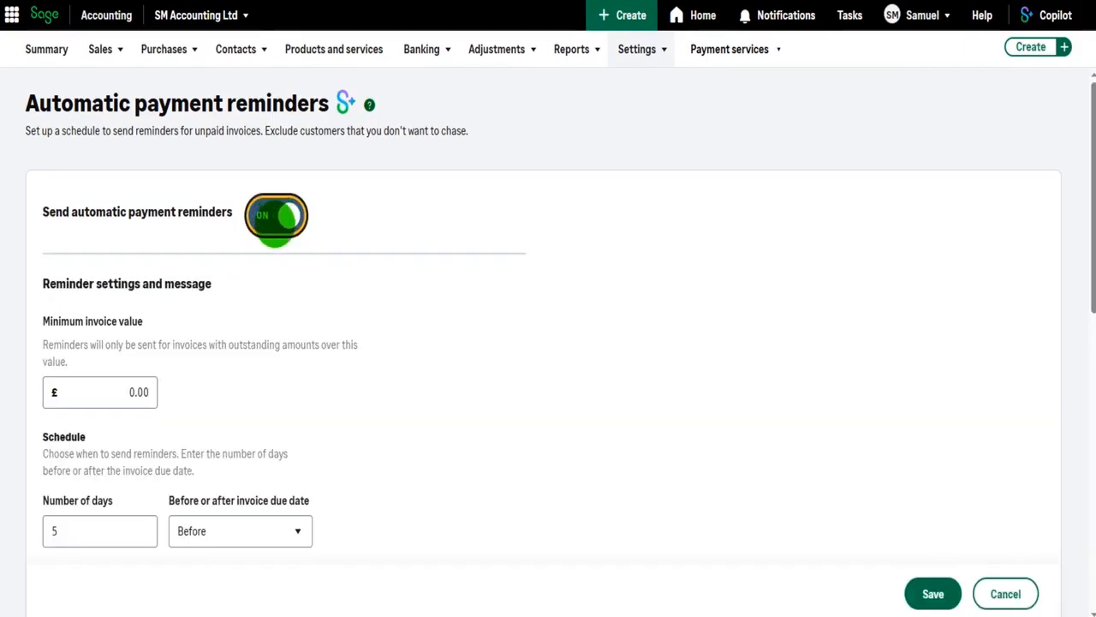
scroll(268, 240, "down", 10)
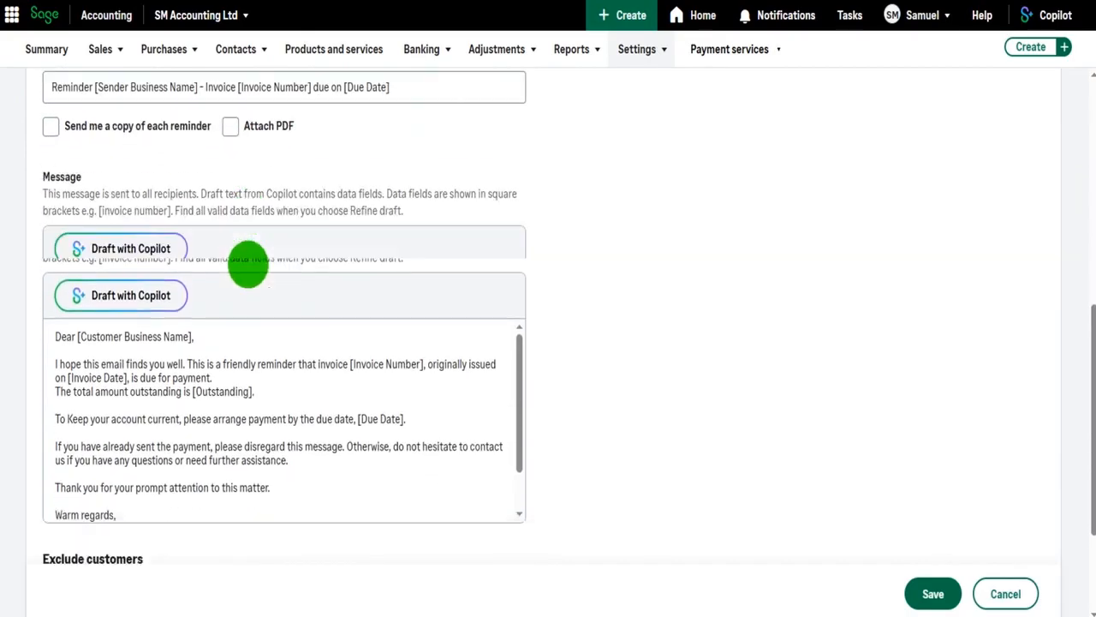
scroll(257, 309, "down", 3)
scroll(629, 274, "up", 8)
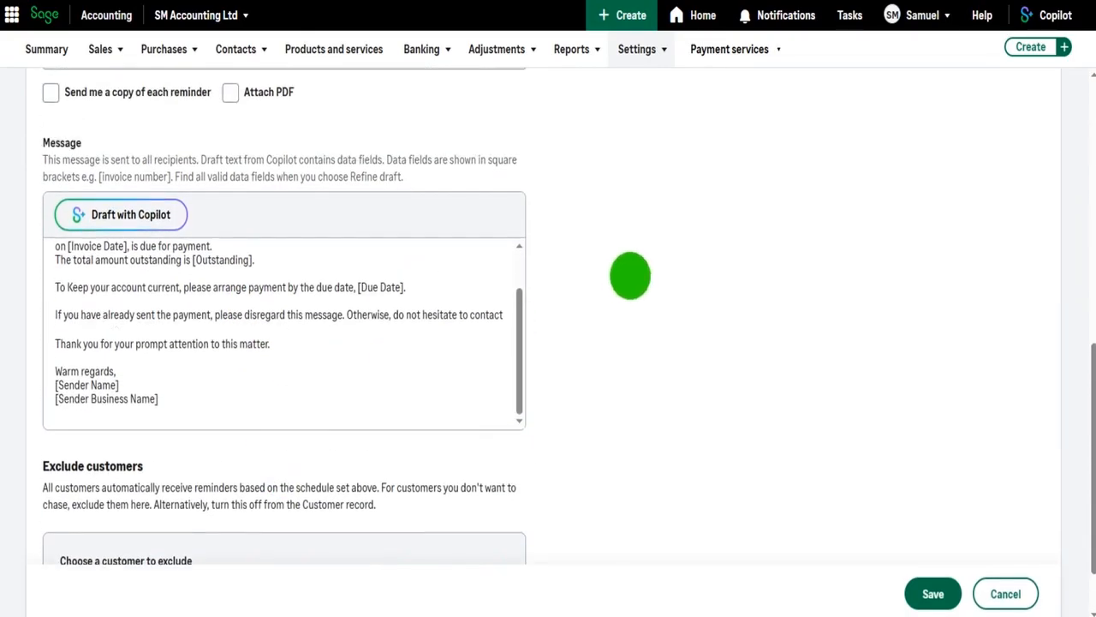
scroll(634, 277, "up", 2)
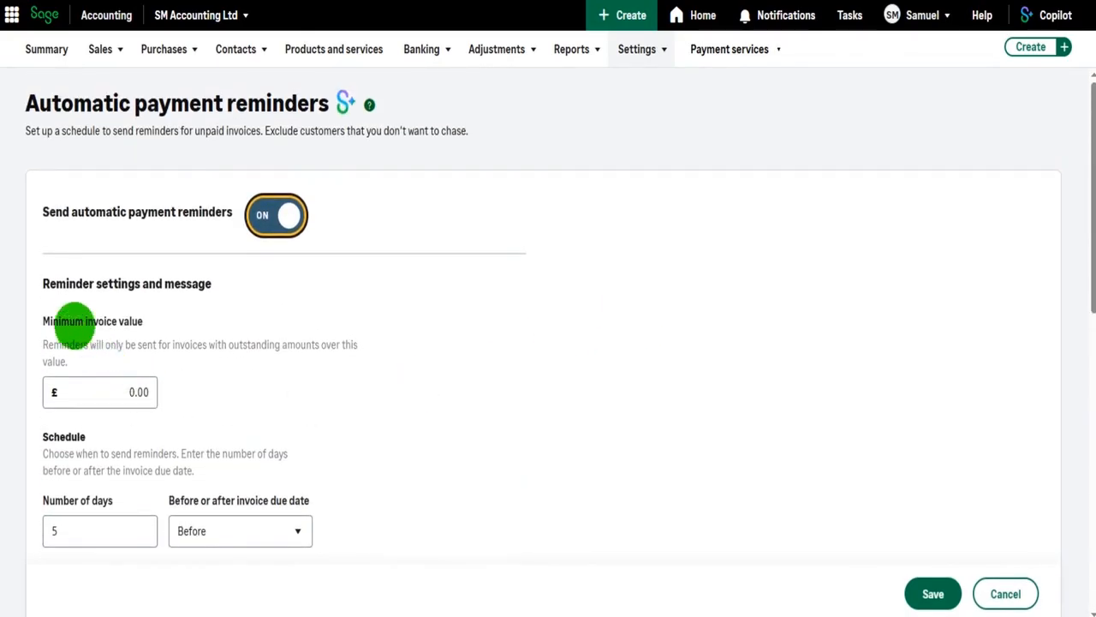
scroll(102, 313, "down", 1)
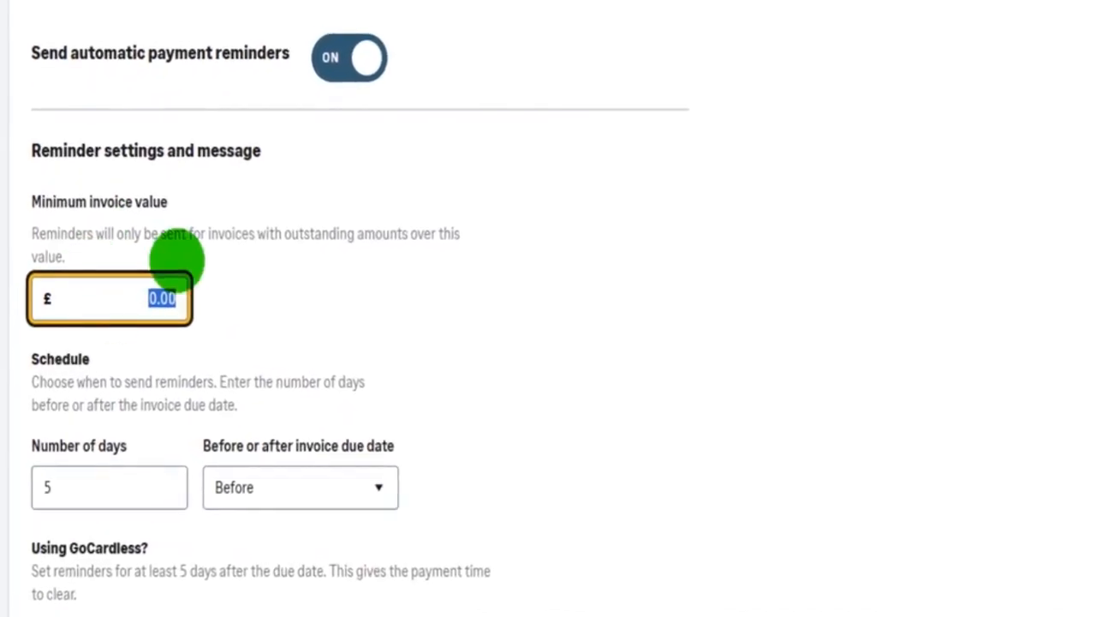
Try to set the minimum invoice value to £100
left_click(115, 296)
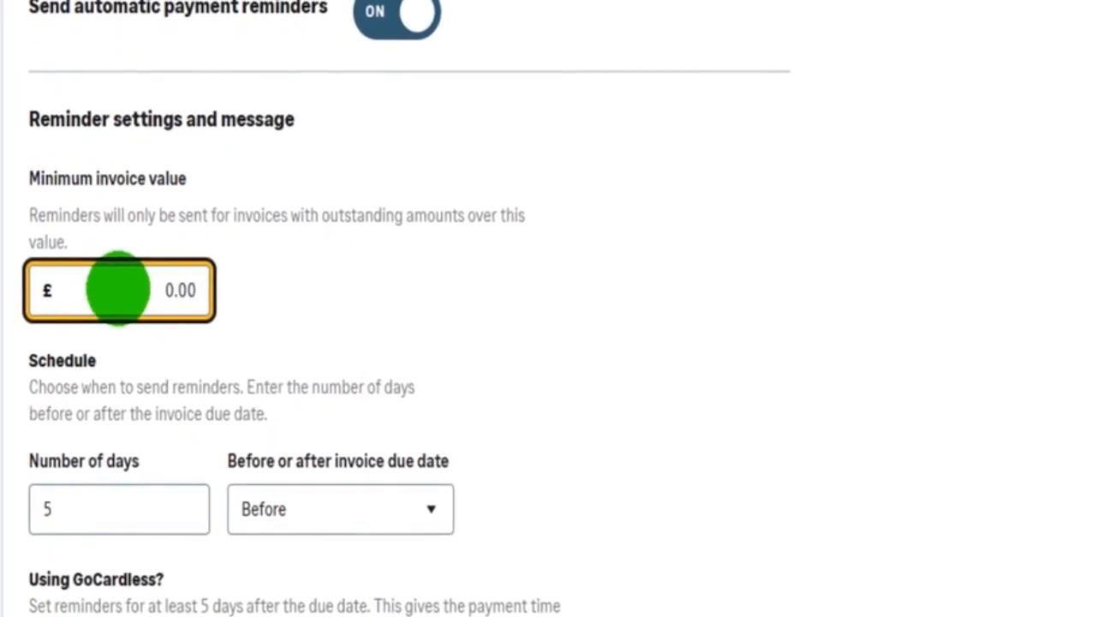
left_click_drag(115, 289, 254, 294)
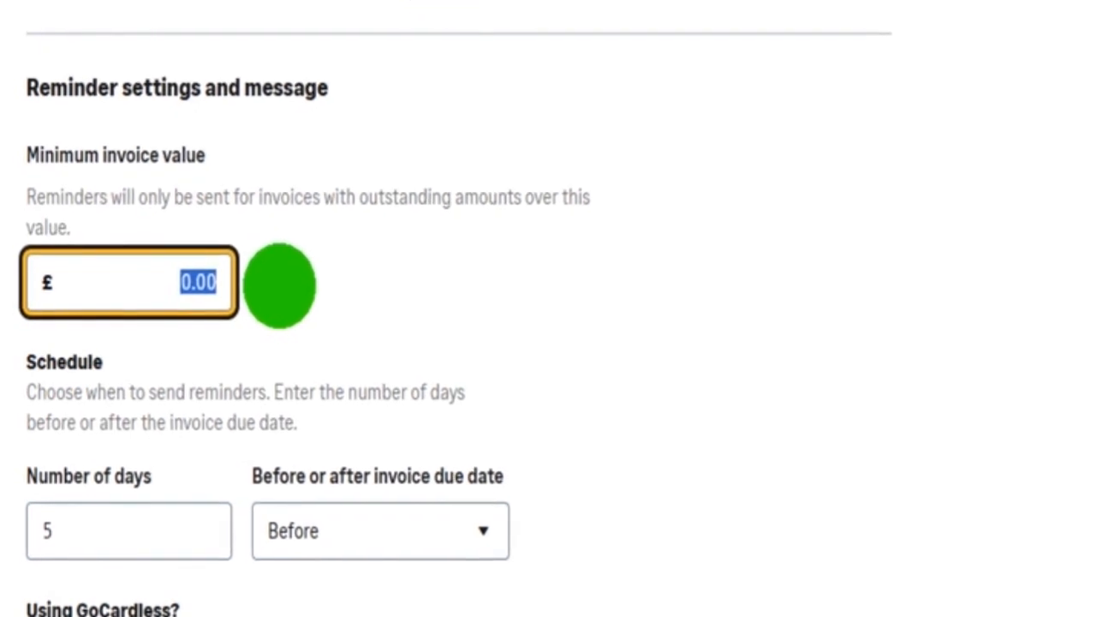
type("100")
left_click(305, 278)
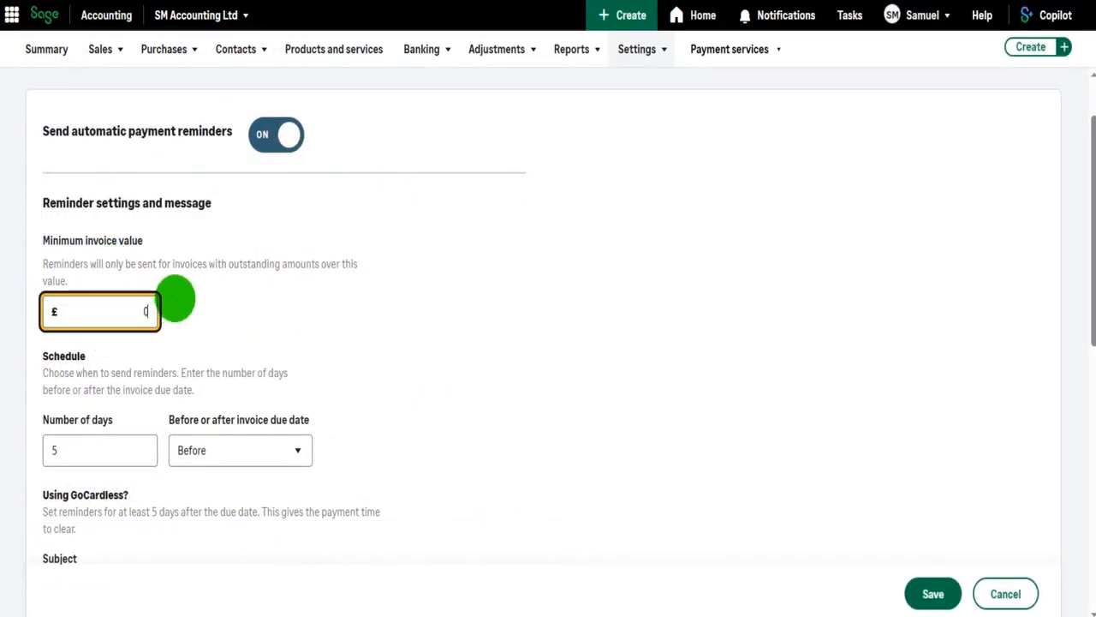
Set the reminder schedule to 1 day before the invoice due date
scroll(240, 320, "down", 2)
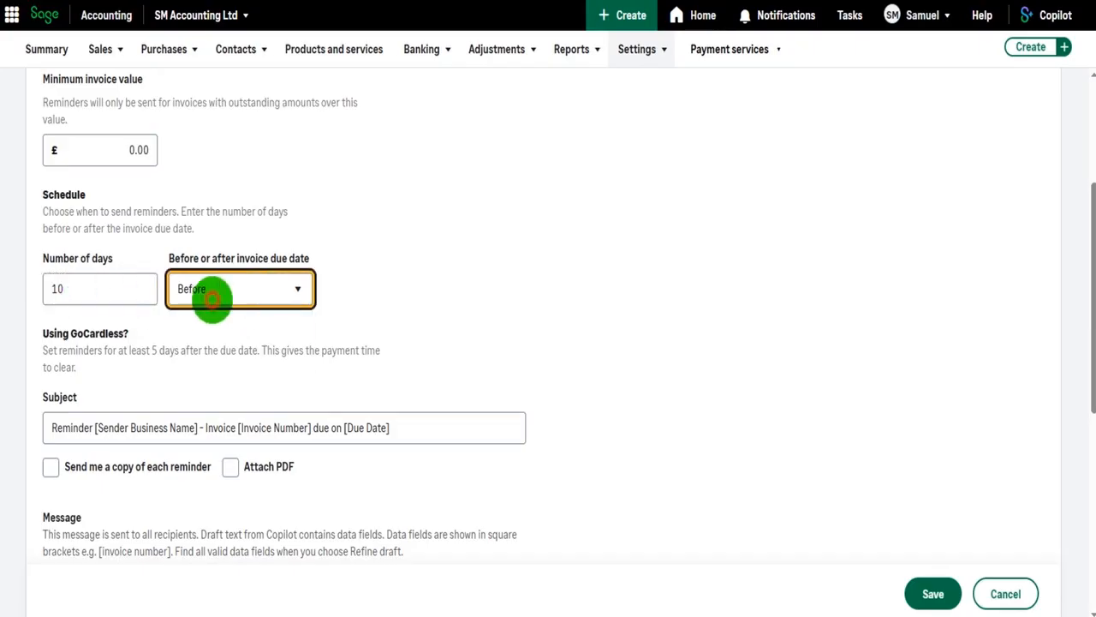
left_click(212, 297)
left_click(190, 355)
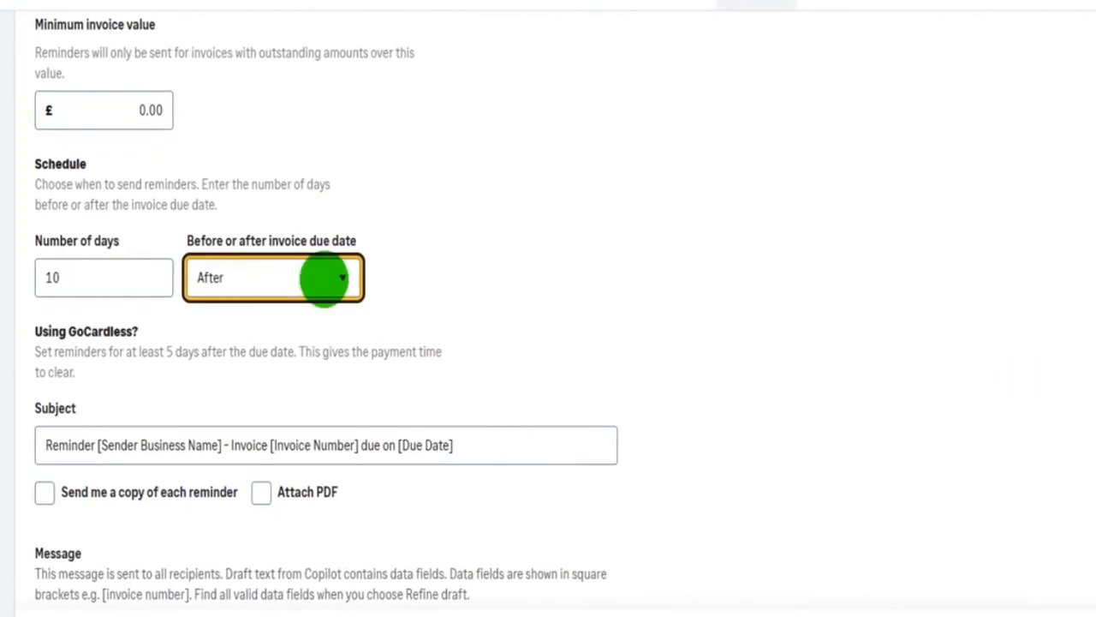
double_click(81, 278)
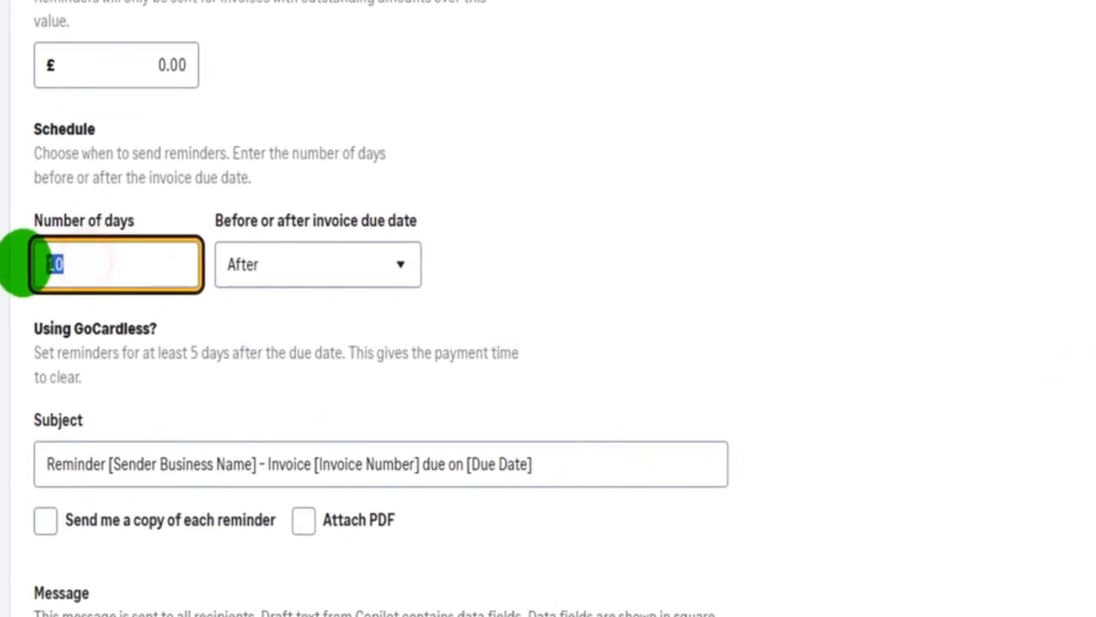
type("1")
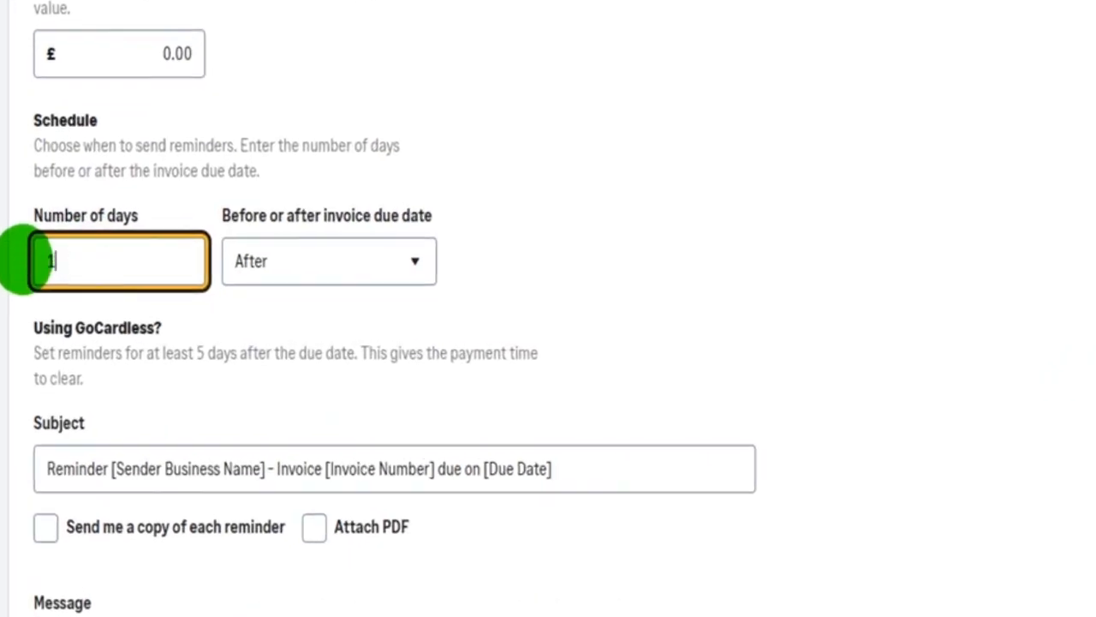
left_click(404, 233)
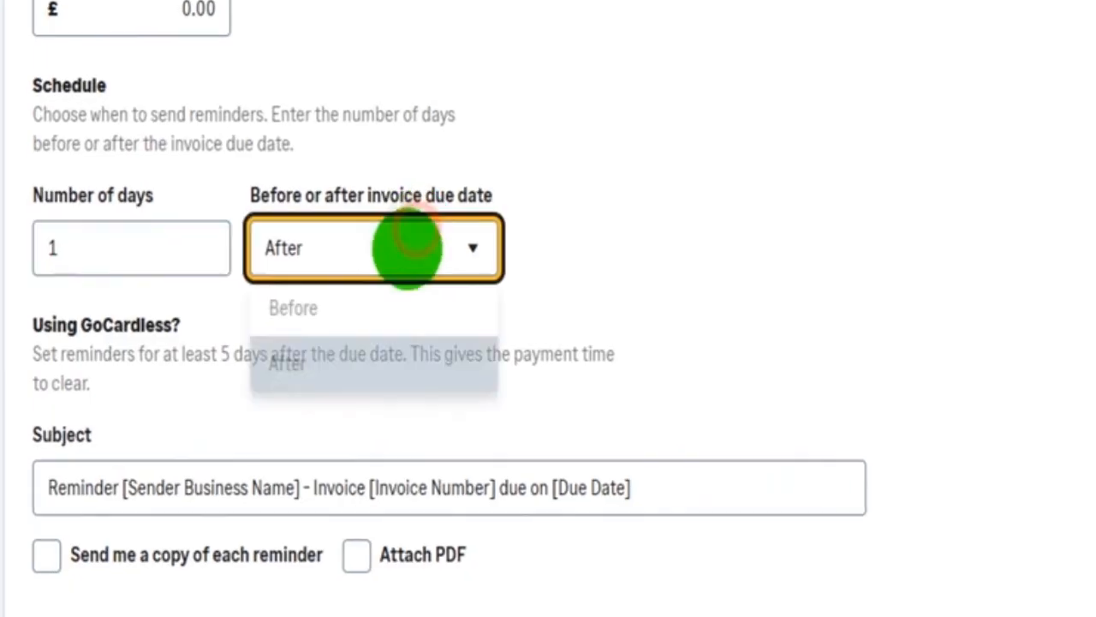
left_click(377, 300)
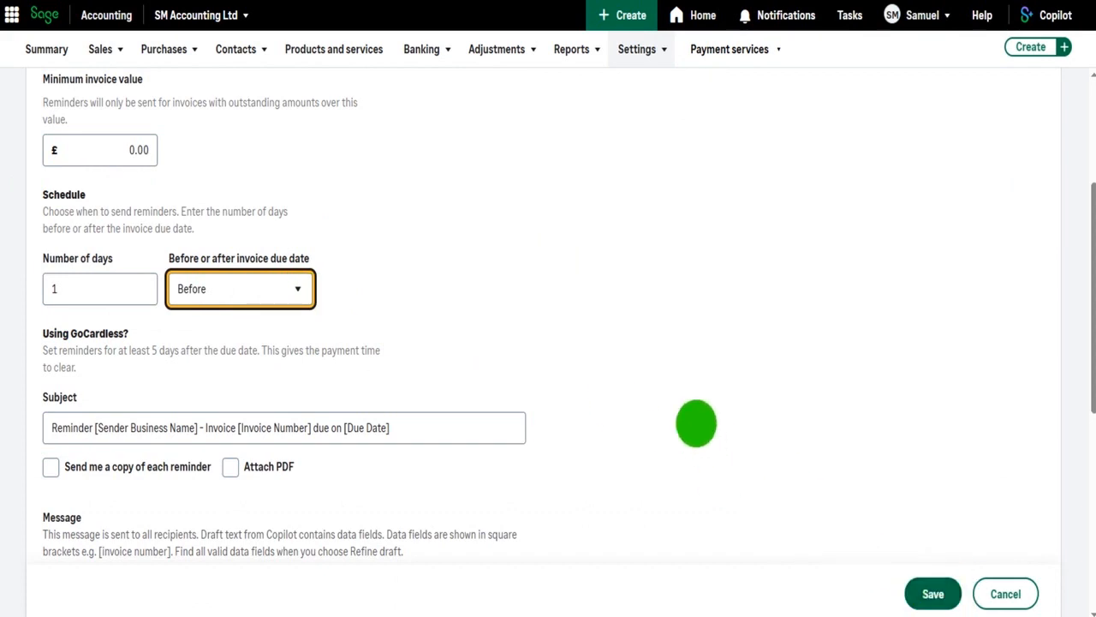
Turn on attaching a PDF to each reminder email
scroll(645, 346, "down", 3)
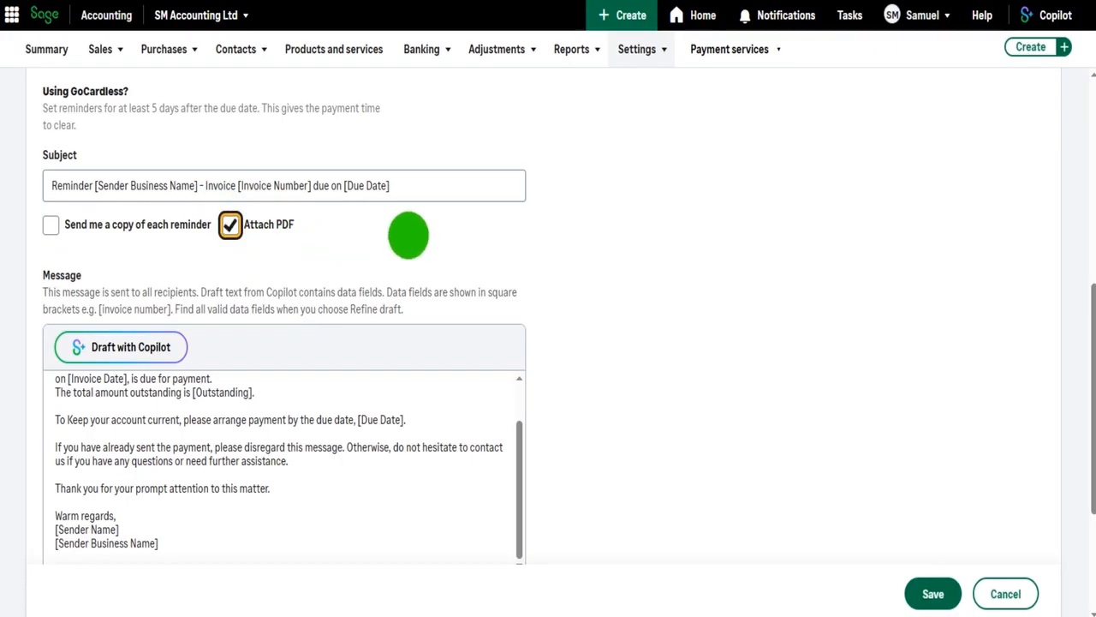
scroll(576, 235, "down", 2)
scroll(276, 294, "up", 4)
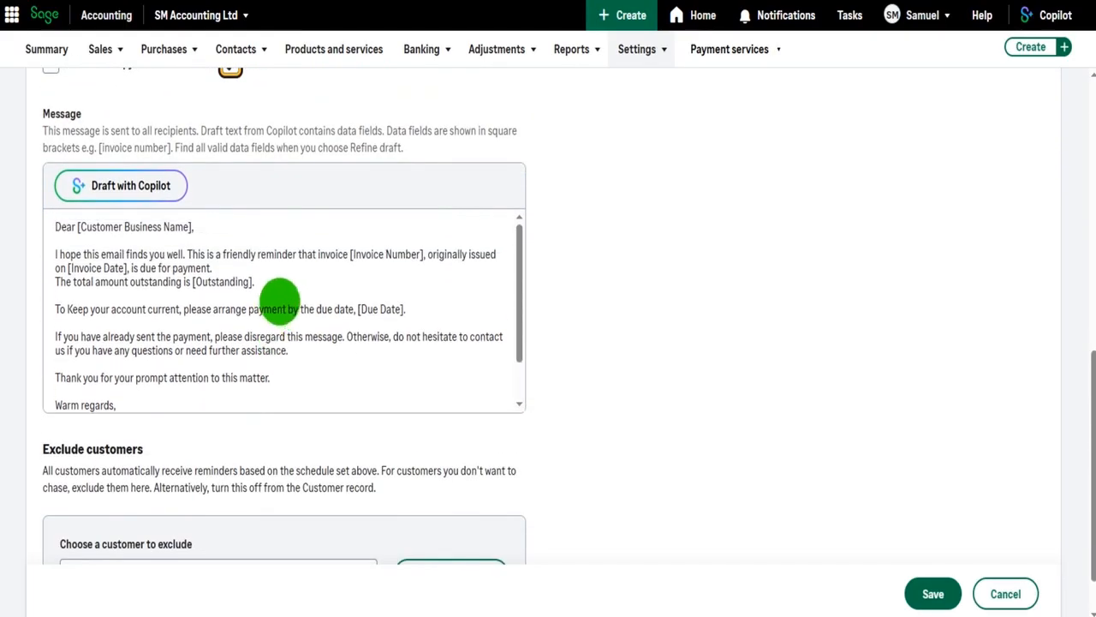
scroll(631, 299, "down", 2)
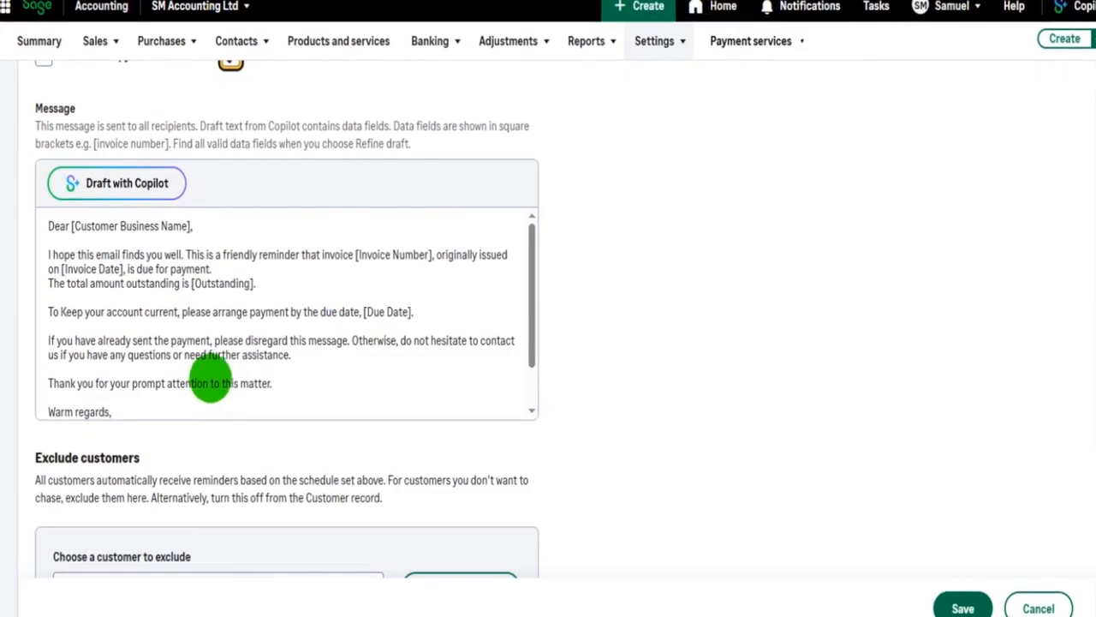
Review the default reminder message text and its bracketed data fields
scroll(219, 370, "down", 2)
scroll(218, 372, "up", 2)
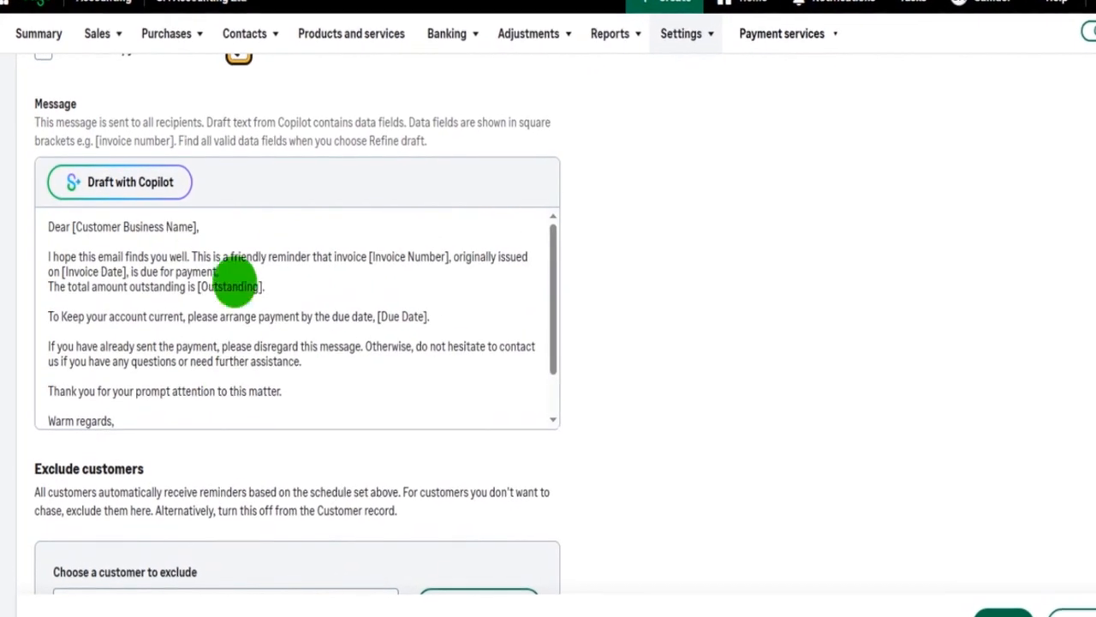
left_click(280, 256)
left_click(334, 331)
scroll(338, 360, "down", 2)
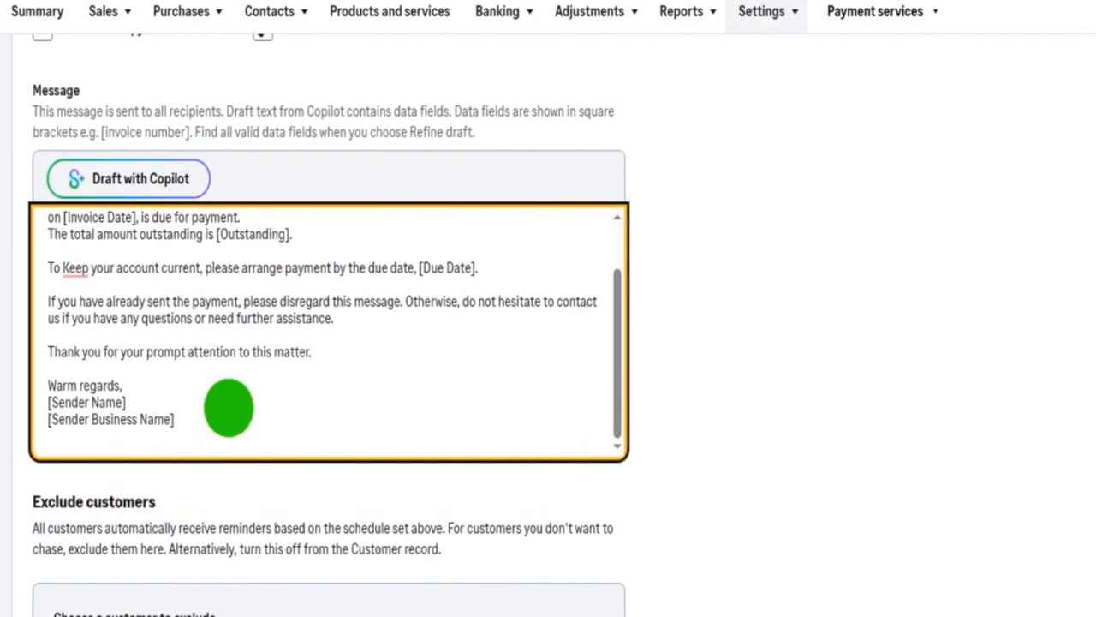
scroll(240, 385, "up", 2)
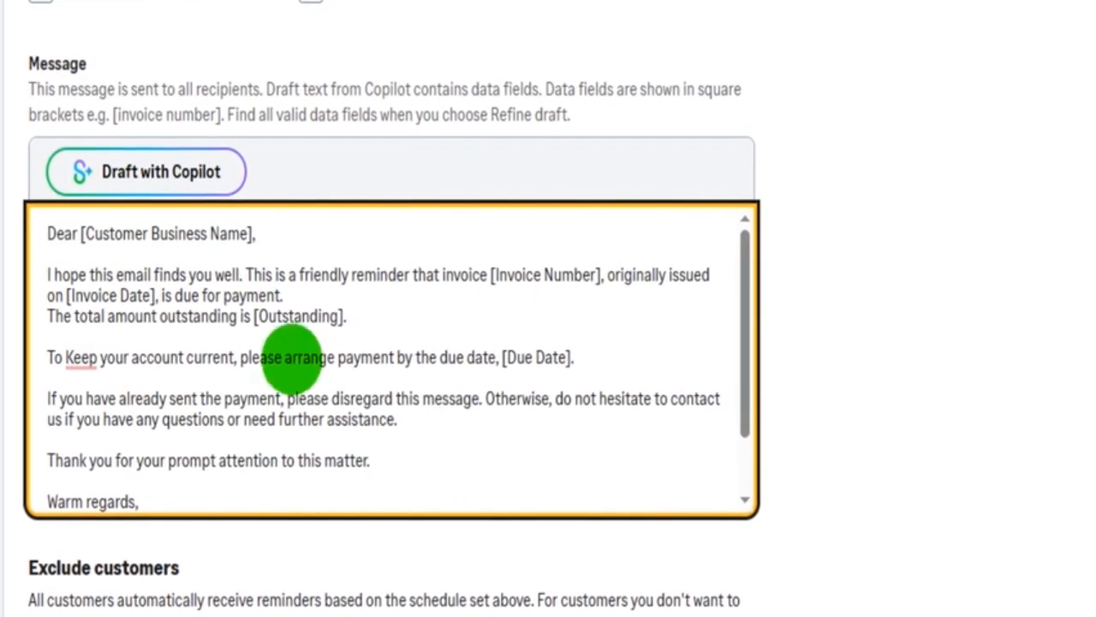
left_click(77, 236)
left_click_drag(197, 241, 258, 240)
left_click(407, 296)
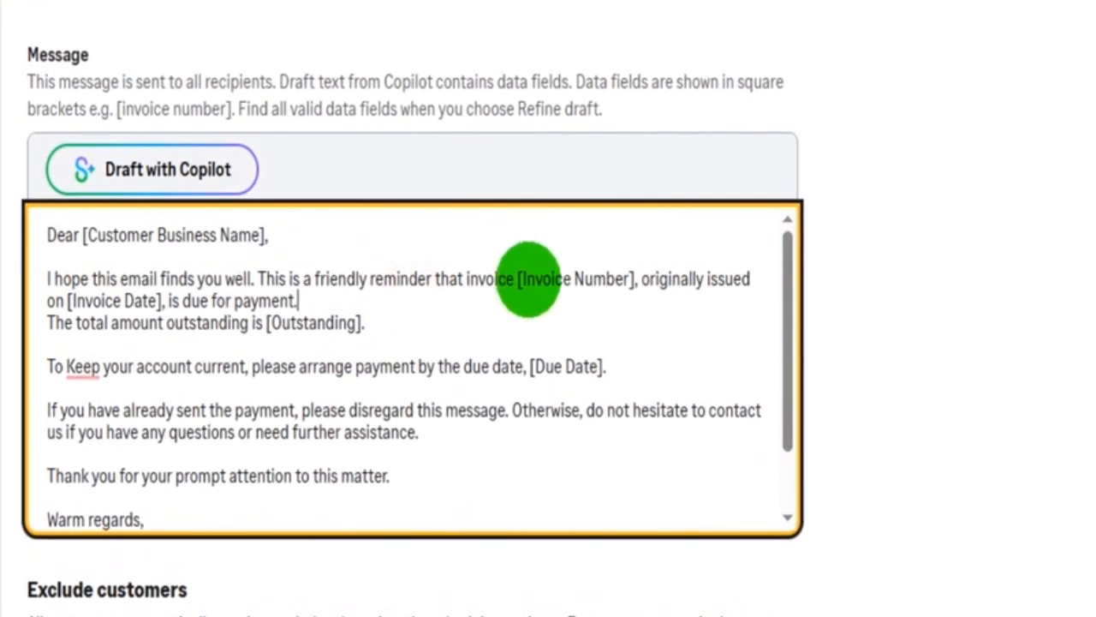
left_click_drag(521, 279, 660, 287)
left_click(664, 344)
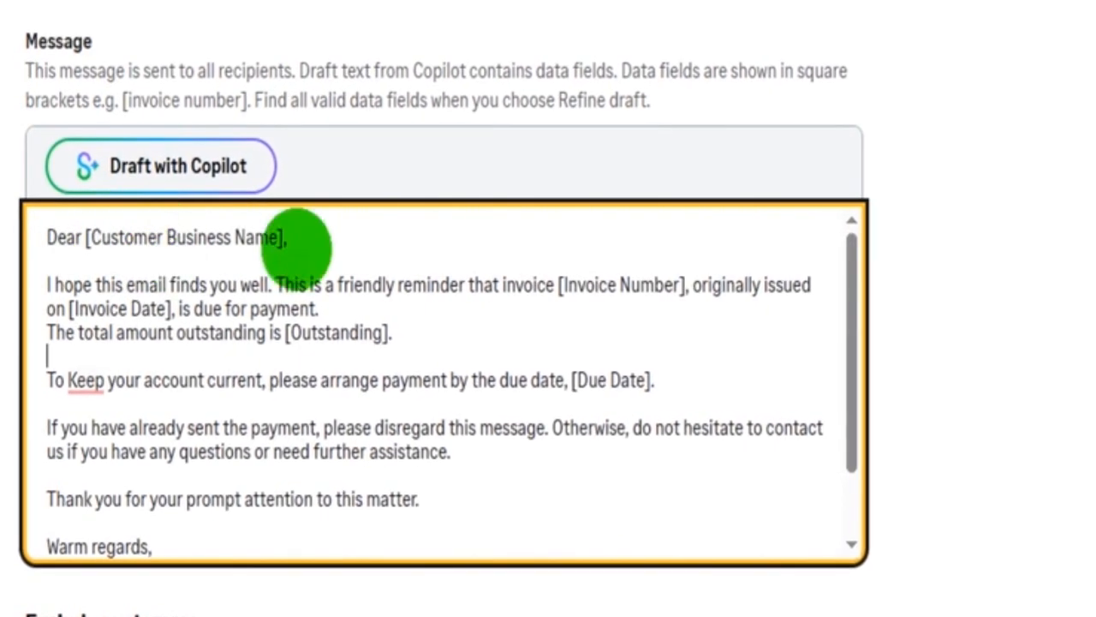
left_click_drag(580, 285, 686, 285)
left_click(394, 309)
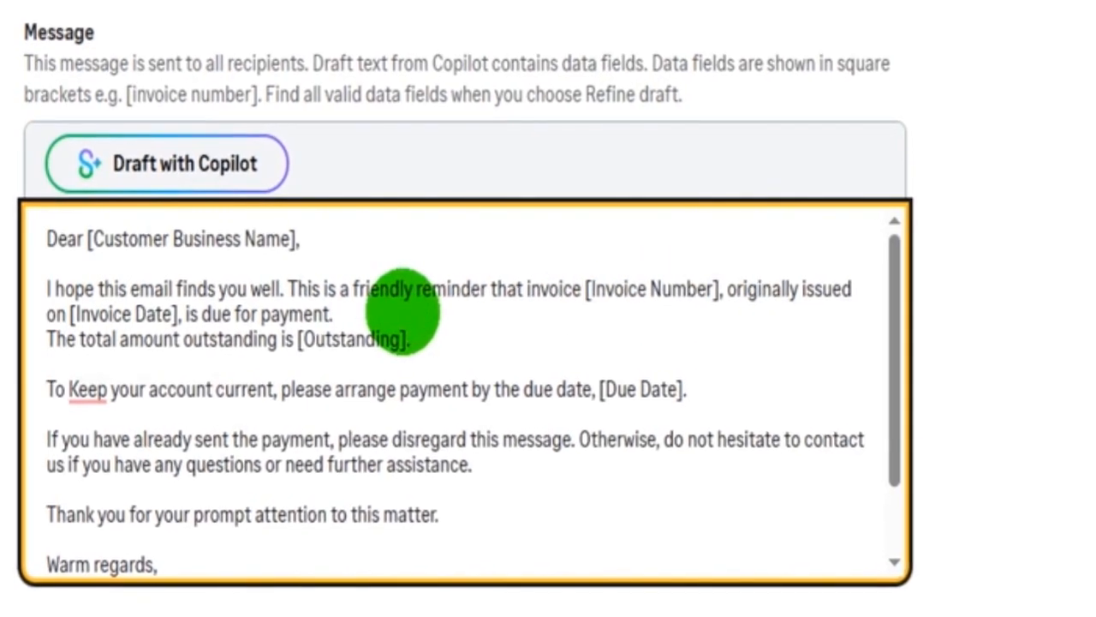
left_click_drag(175, 318, 131, 318)
left_click(306, 388)
left_click_drag(330, 340, 397, 352)
left_click(509, 416)
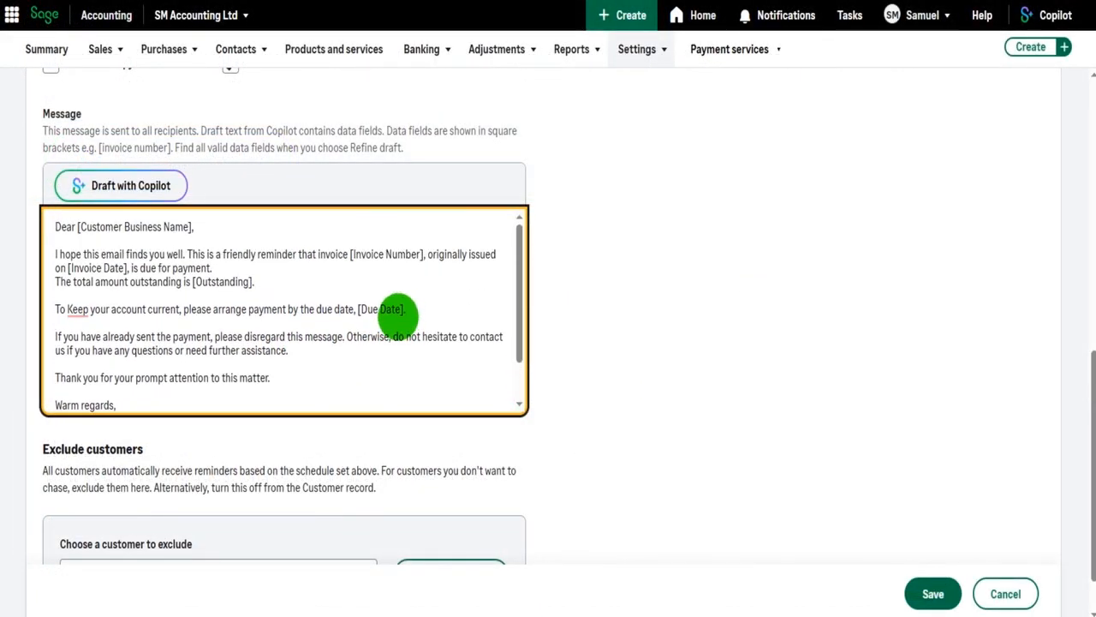
scroll(402, 313, "down", 1)
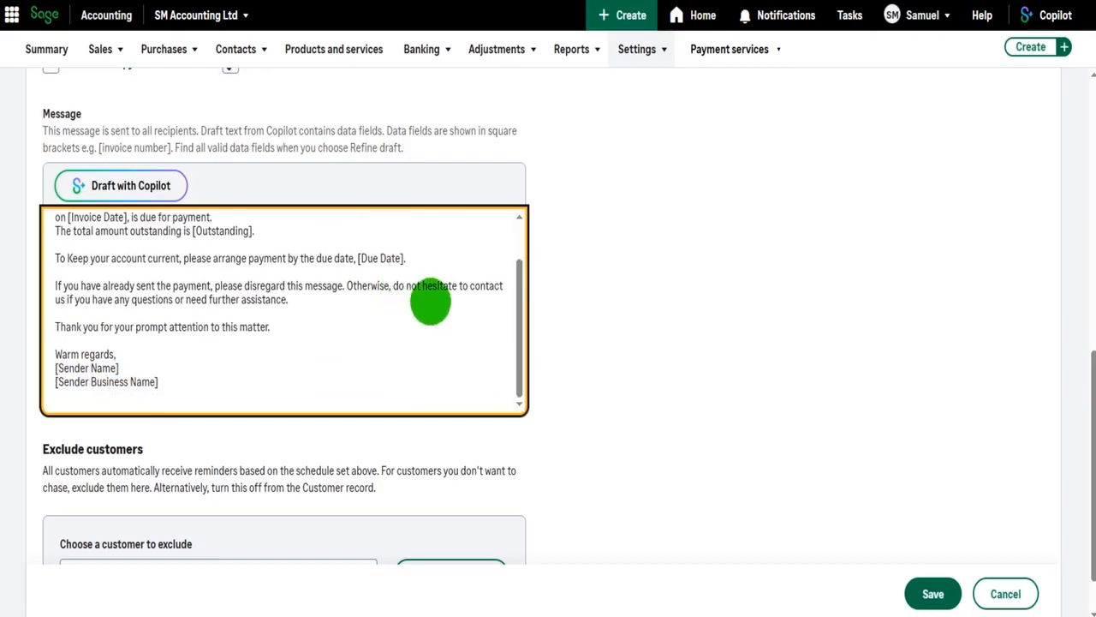
scroll(601, 311, "down", 1)
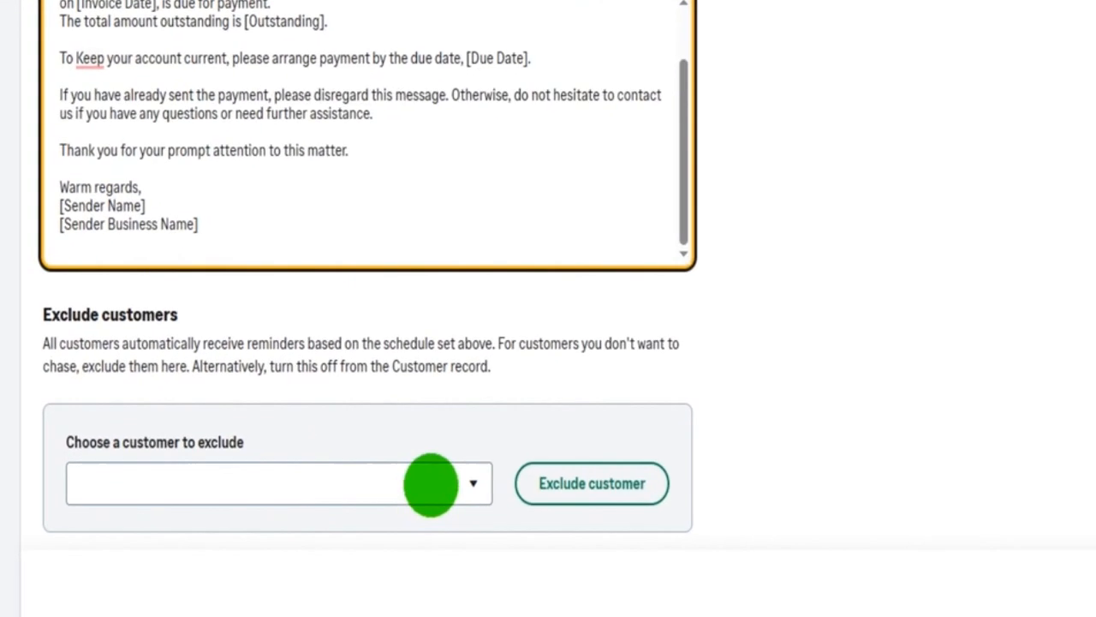
Exclude the second-to-last customer in the customer list from receiving reminders
left_click(454, 485)
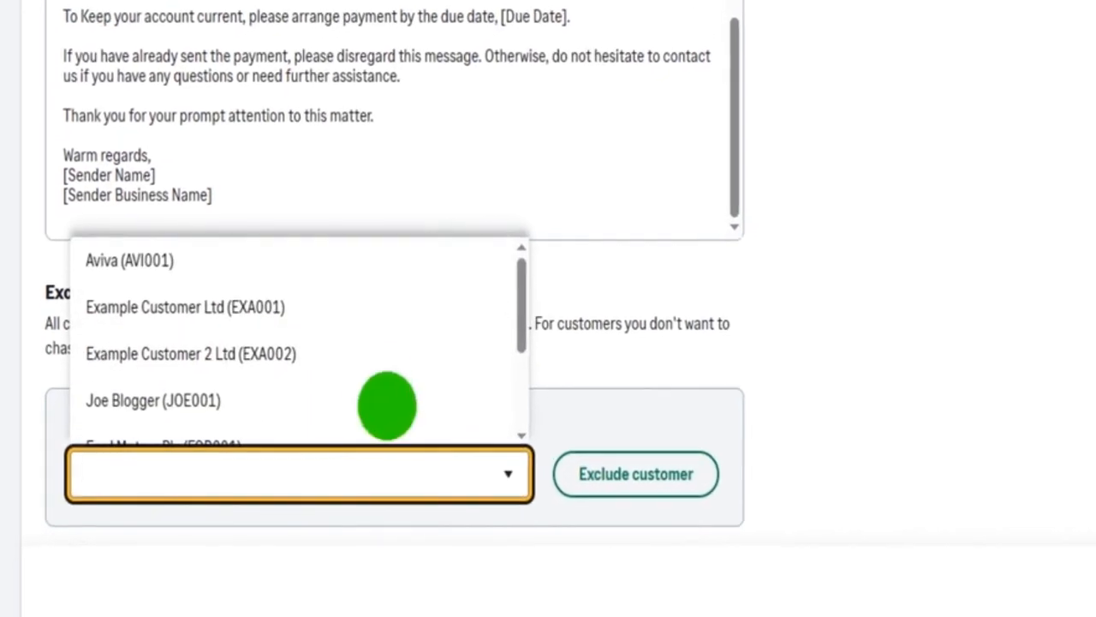
scroll(368, 377, "down", 2)
scroll(189, 360, "down", 1)
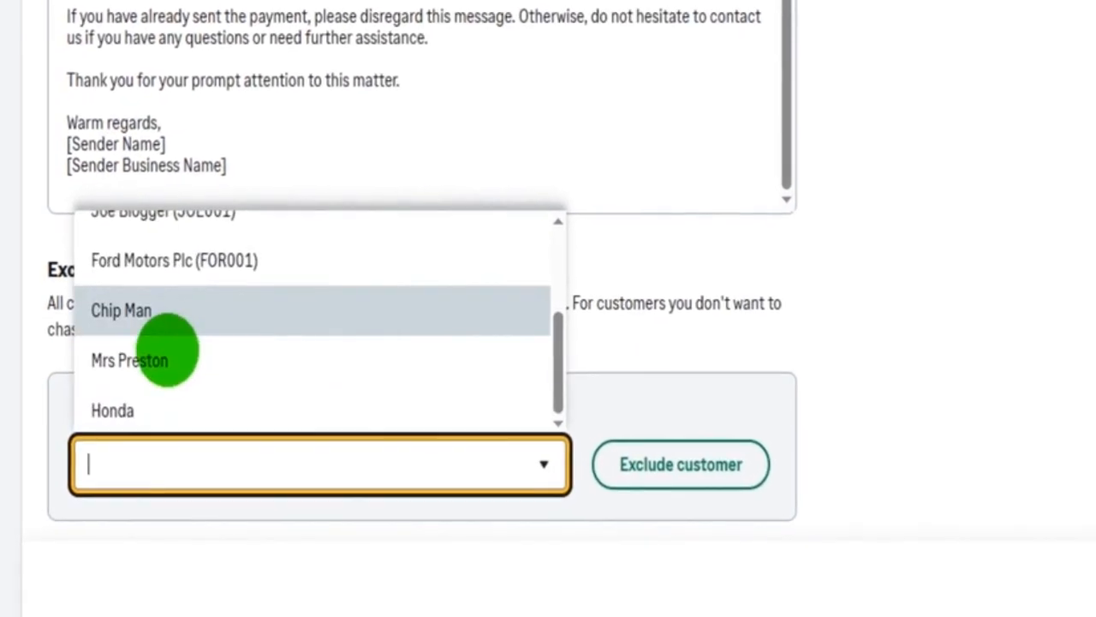
left_click(161, 363)
left_click(985, 381)
left_click(776, 454)
Exclude Ford Motors Plc (FOR001) from receiving reminders
scroll(985, 356, "down", 2)
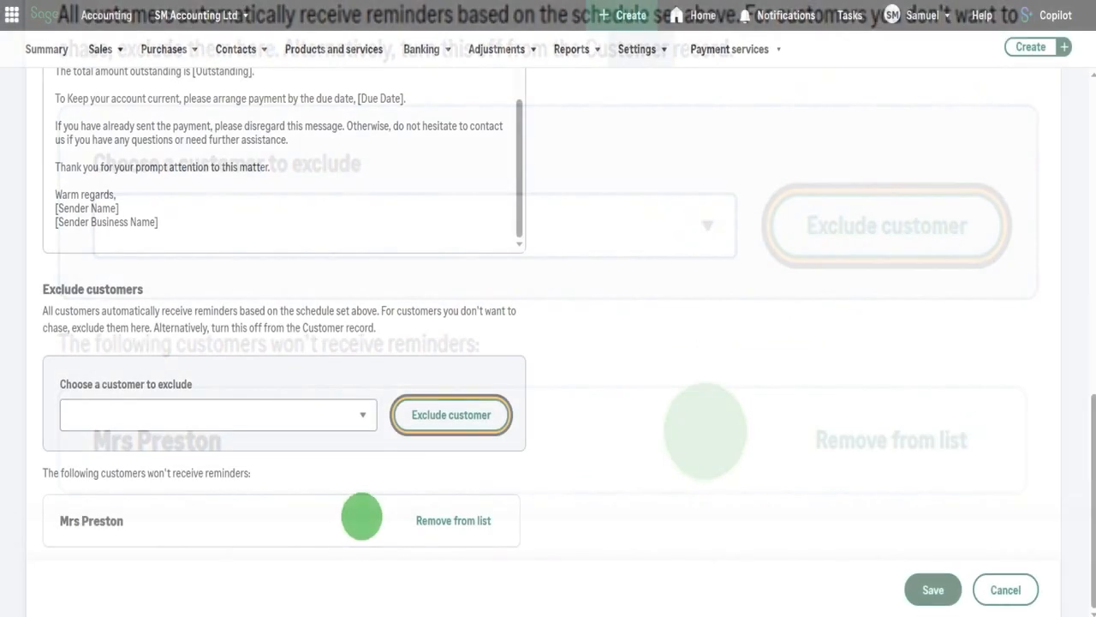
left_click(334, 414)
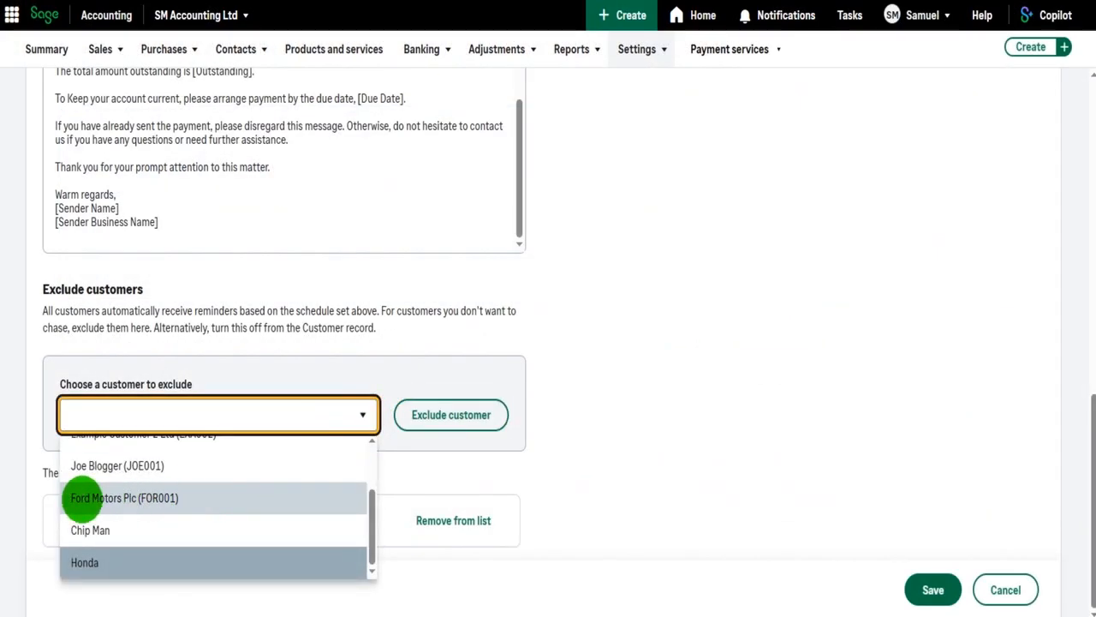
left_click(99, 498)
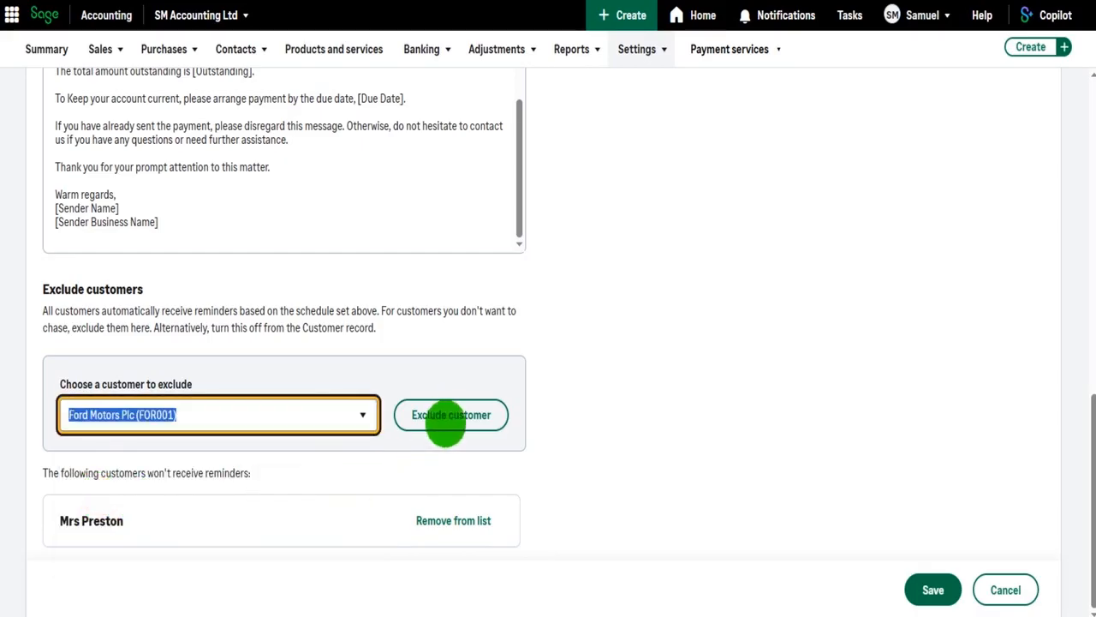
left_click(444, 419)
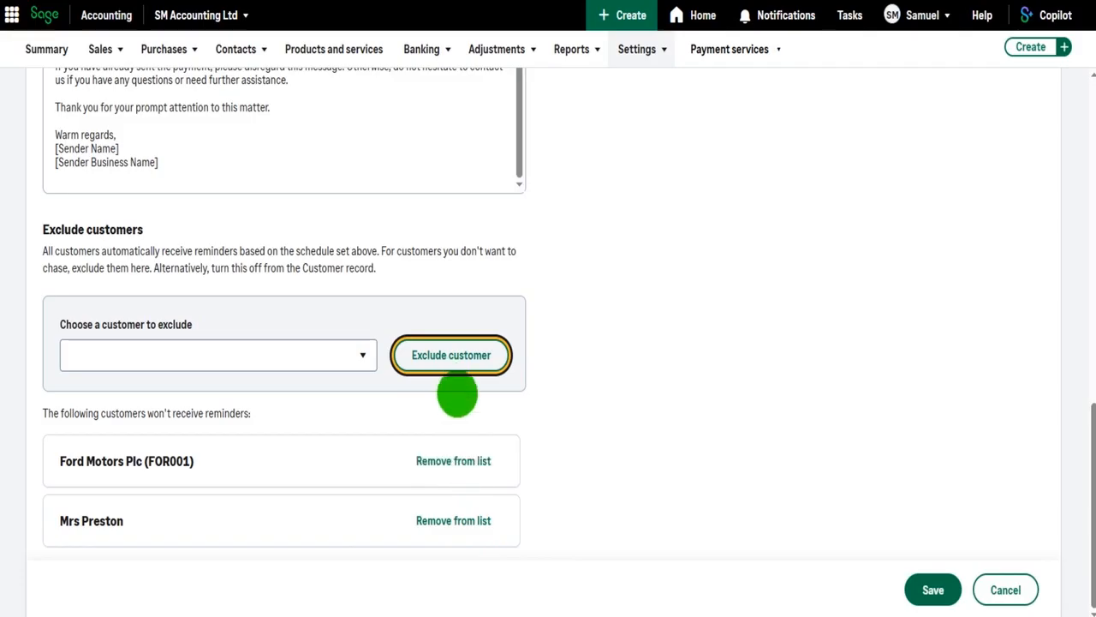
scroll(429, 434, "up", 1)
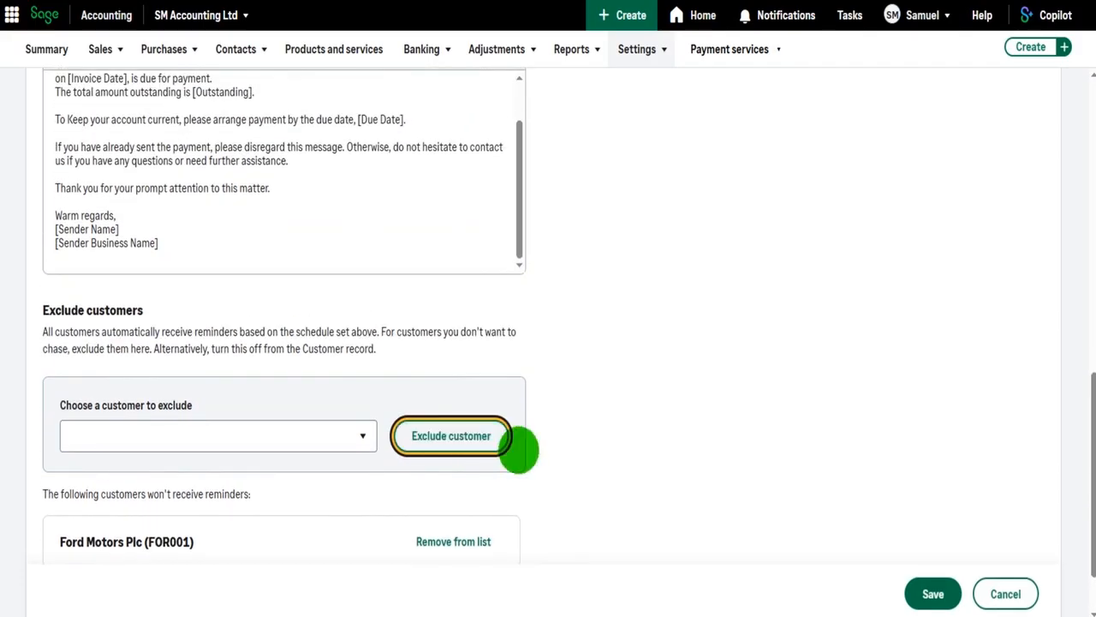
Scroll through the reminder settings to review the minimum invoice value, schedule, subject and attachment options
scroll(518, 449, "up", 3)
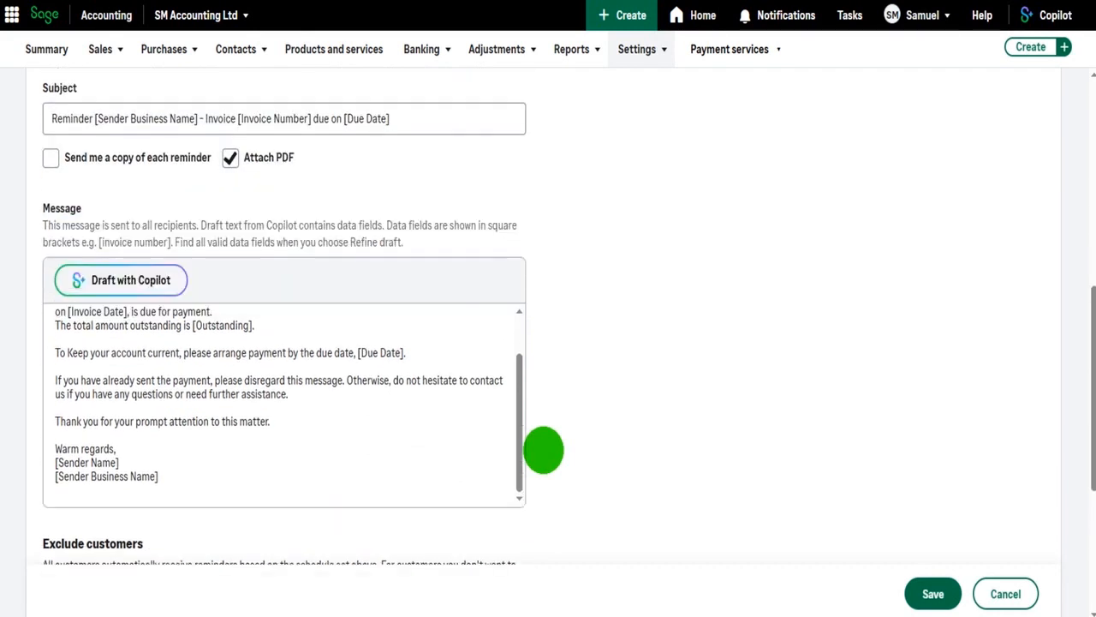
scroll(544, 449, "up", 1)
scroll(759, 489, "up", 3)
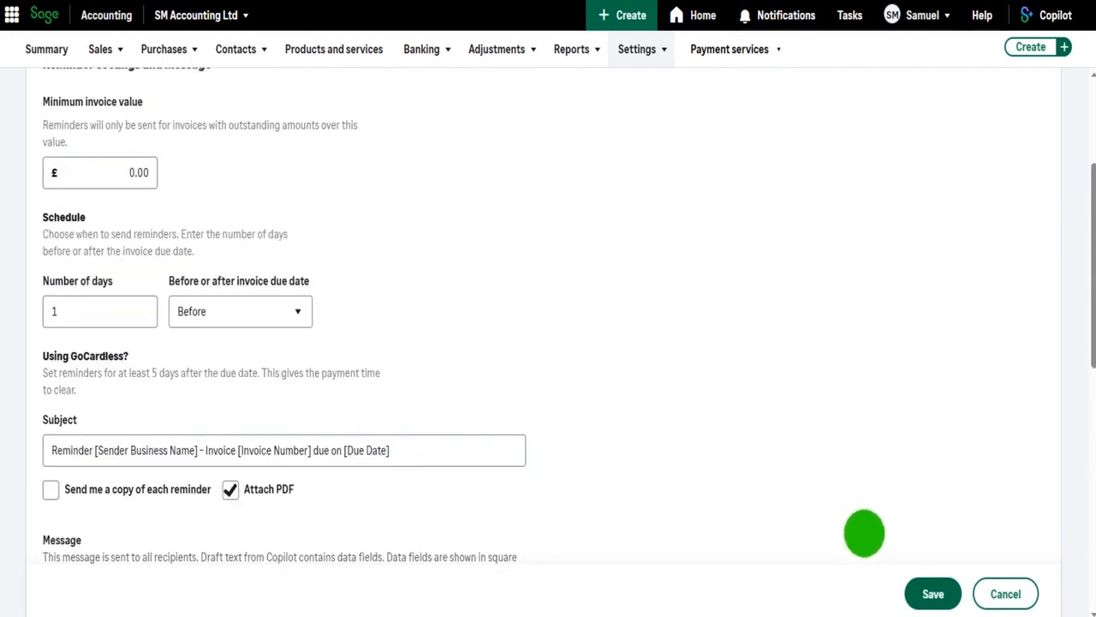
scroll(613, 434, "up", 3)
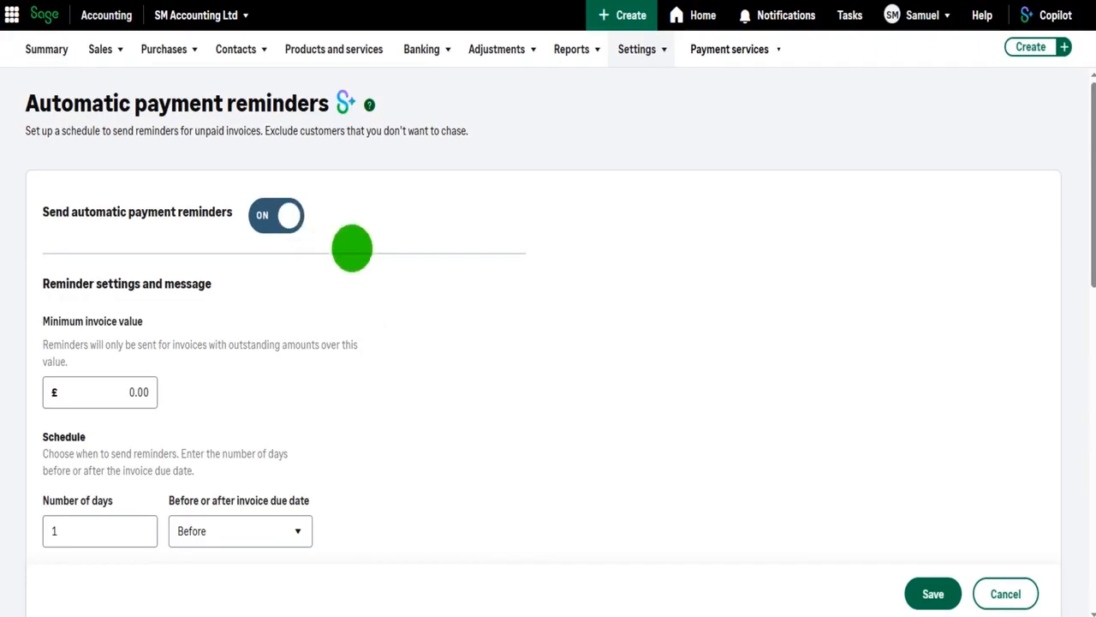
scroll(385, 281, "down", 2)
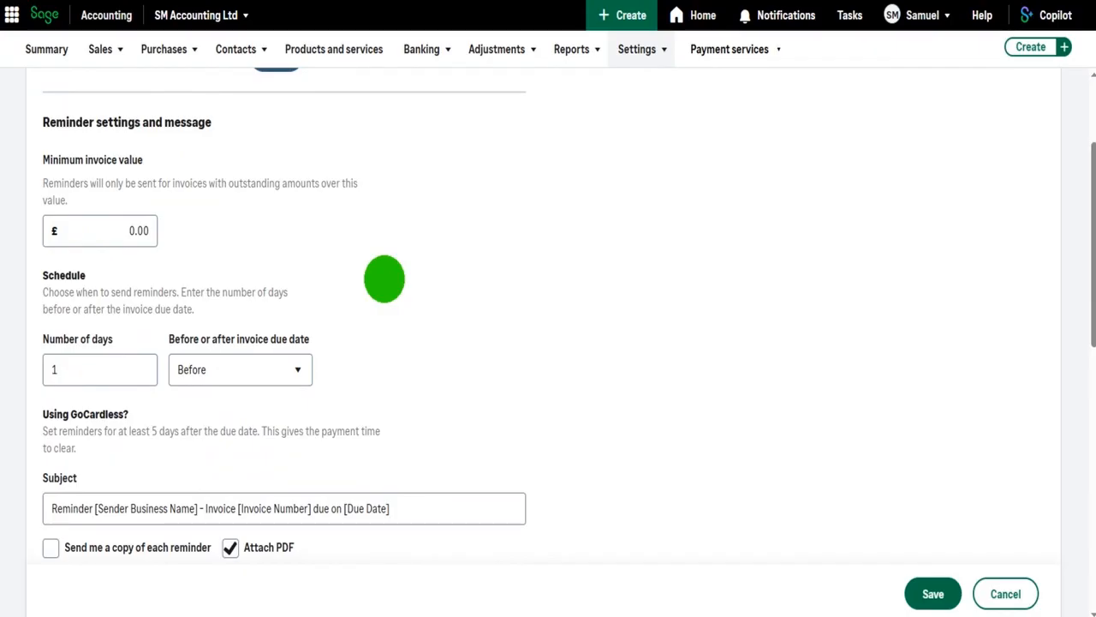
scroll(384, 279, "down", 5)
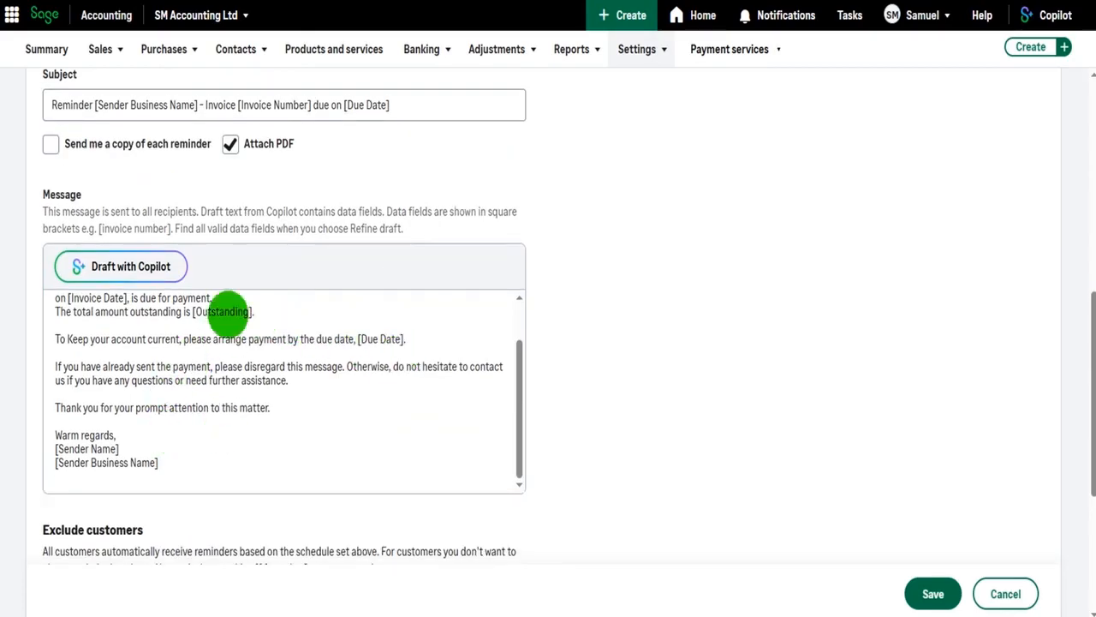
scroll(197, 330, "up", 2)
Highlight the [Customer Business Name] data field in the message greeting and review the message text
left_click_drag(190, 309, 78, 305)
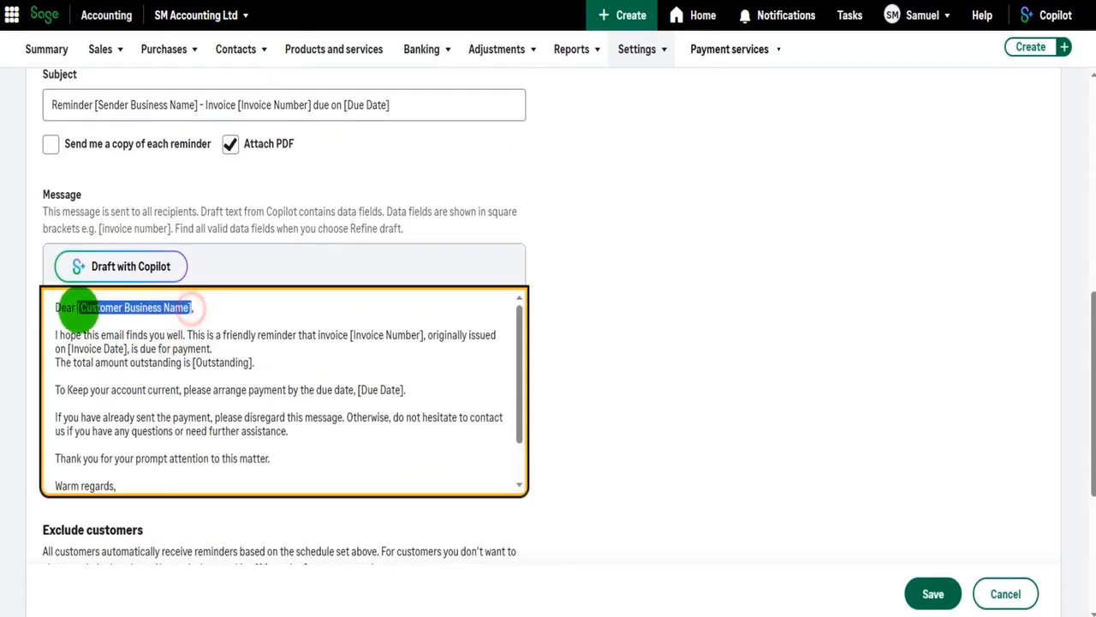
left_click(687, 375)
scroll(483, 286, "up", 1)
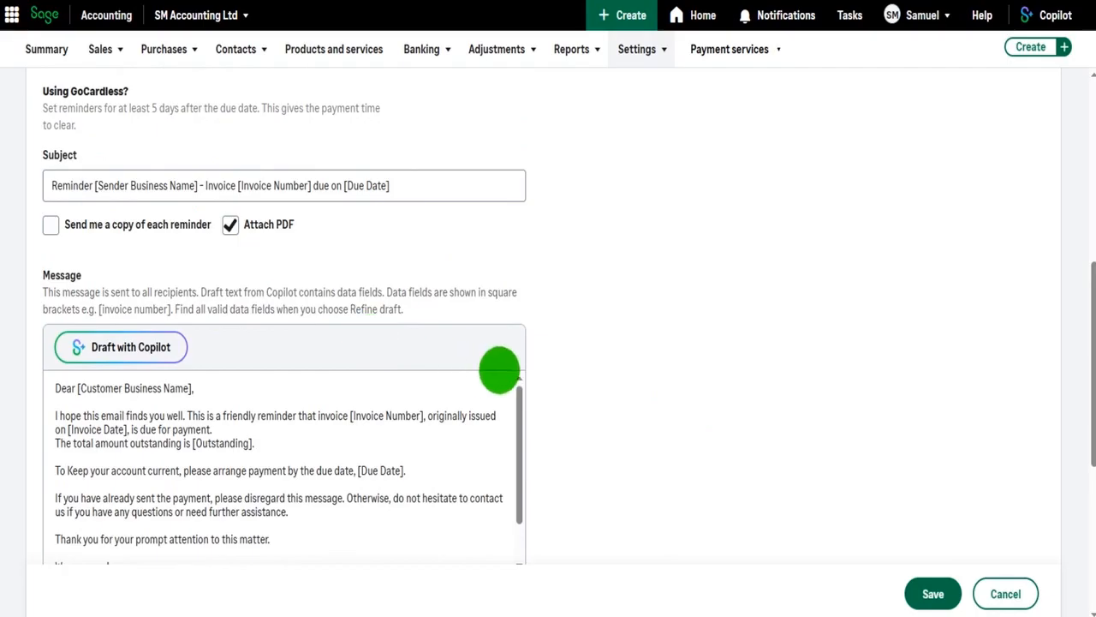
scroll(499, 367, "down", 2)
scroll(643, 394, "down", 2)
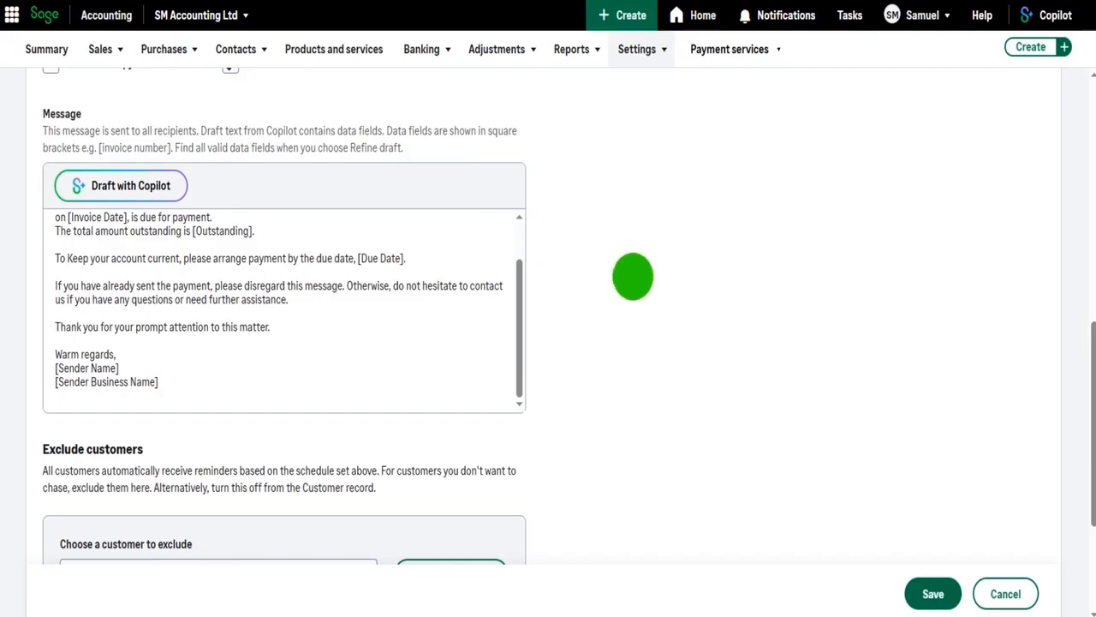
Switch off sending automatic payment reminders
scroll(633, 276, "up", 5)
scroll(633, 276, "up", 3)
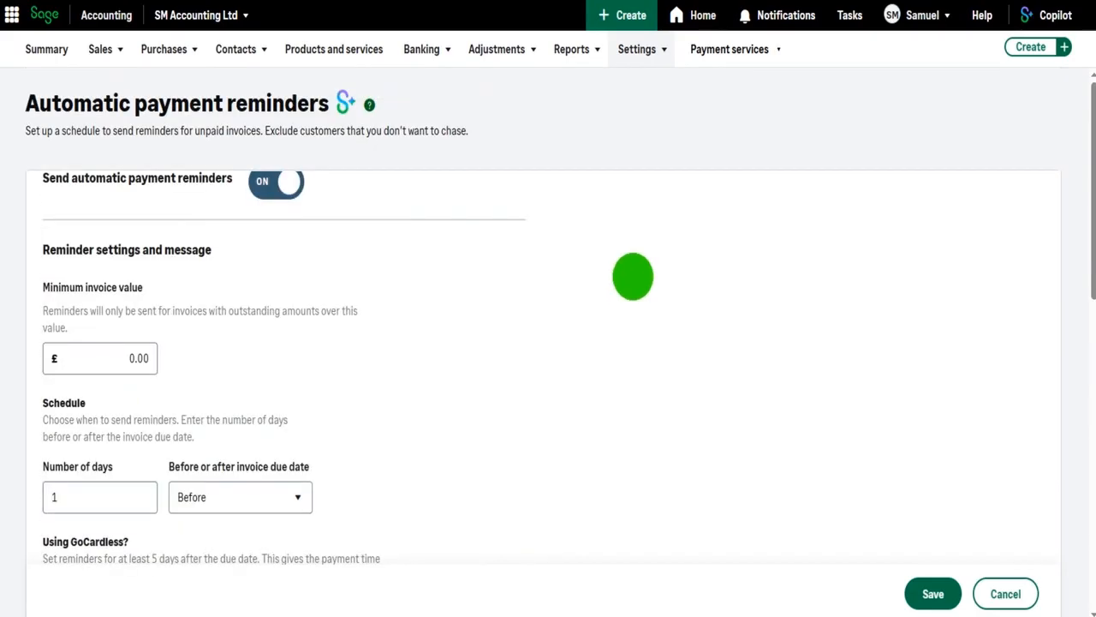
left_click(277, 214)
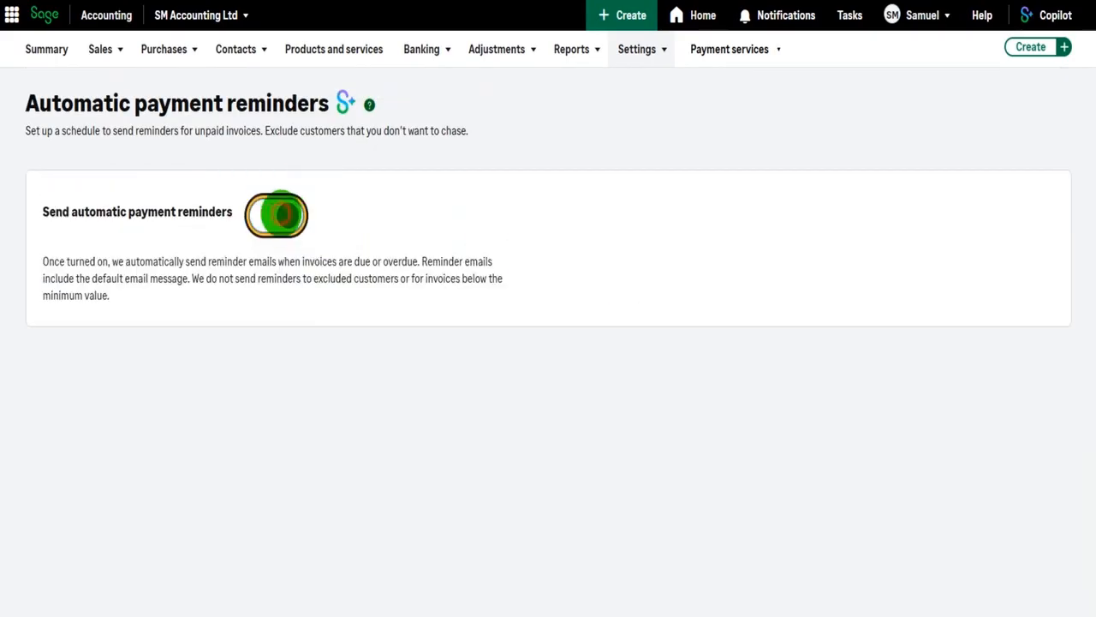